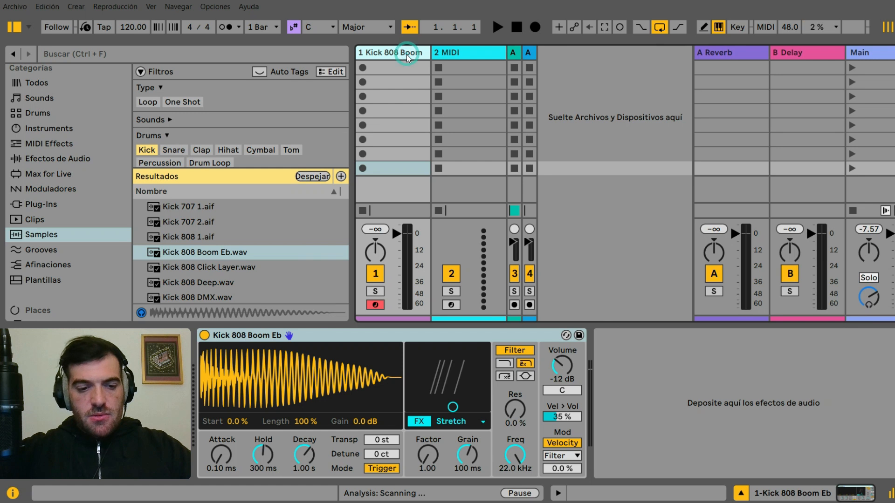
Audition the Kick 808 Boom Eb sample on the first track with repeated trigger notes
{"action": "key", "text": "a"}
{"action": "key", "text": "a"}
{"action": "key", "text": "a"}
{"action": "key", "text": "a"}
{"action": "key", "text": "a"}
{"action": "key", "text": "a"}
{"action": "key", "text": "a"}
{"action": "key", "text": "a"}
{"action": "key", "text": "a"}
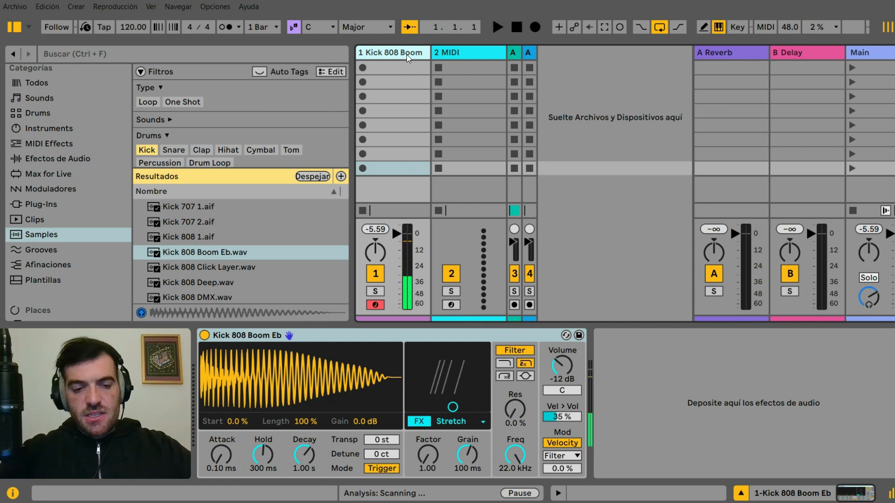
{"action": "key", "text": "a"}
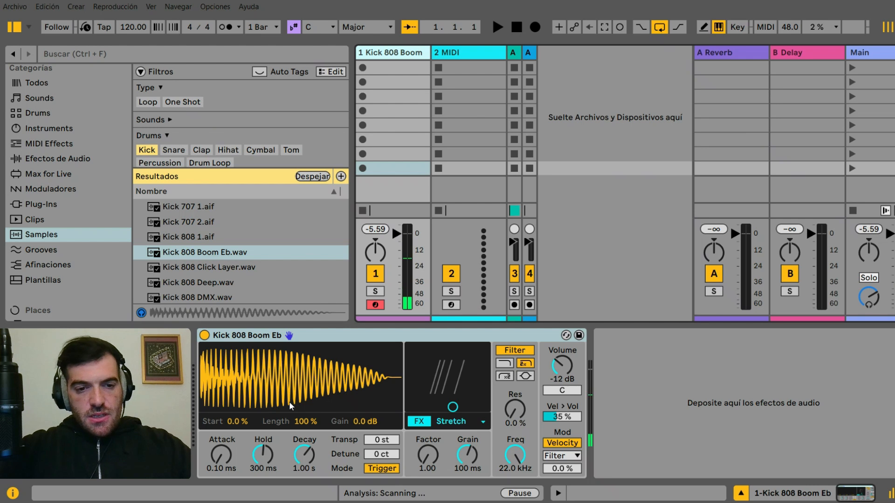
Try a 29 % sample start while auditioning the kick, and reset the start to 0.0 %
{"action": "left_click", "coordinate": [251, 425]}
{"action": "key", "text": "a"}
{"action": "key", "text": "a"}
{"action": "key", "text": "a"}
{"action": "key", "text": "a"}
{"action": "key", "text": "a"}
{"action": "left_click_drag", "start_coordinate": [251, 425], "coordinate": [250, 411]}
{"action": "key", "text": "a"}
{"action": "key", "text": "a"}
{"action": "key", "text": "a"}
{"action": "key", "text": "a"}
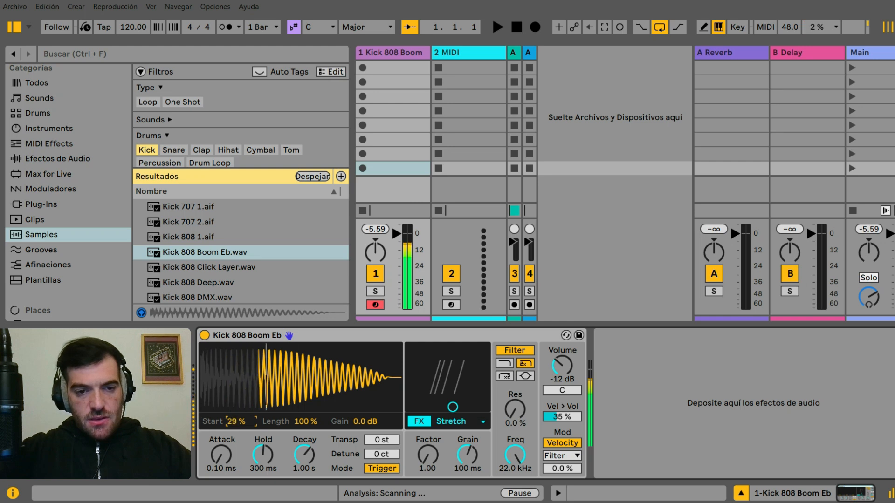
{"action": "key", "text": "a"}
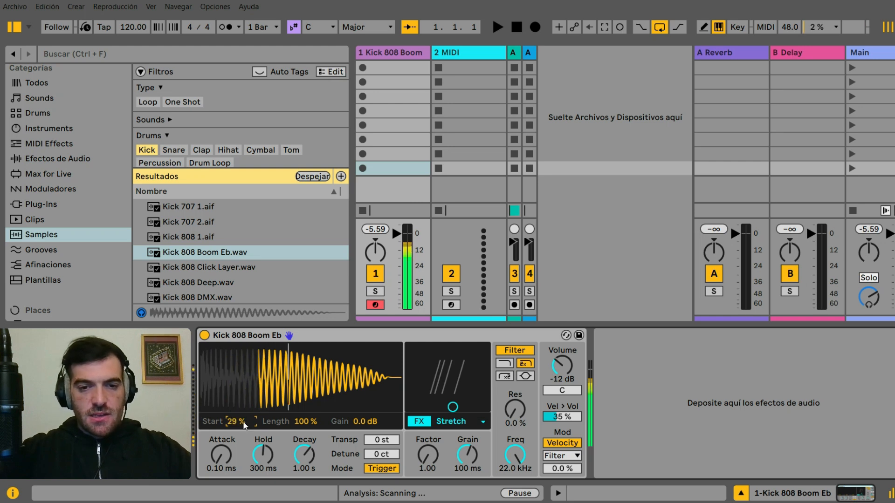
{"action": "key", "text": "Delete"}
{"action": "key", "text": "a"}
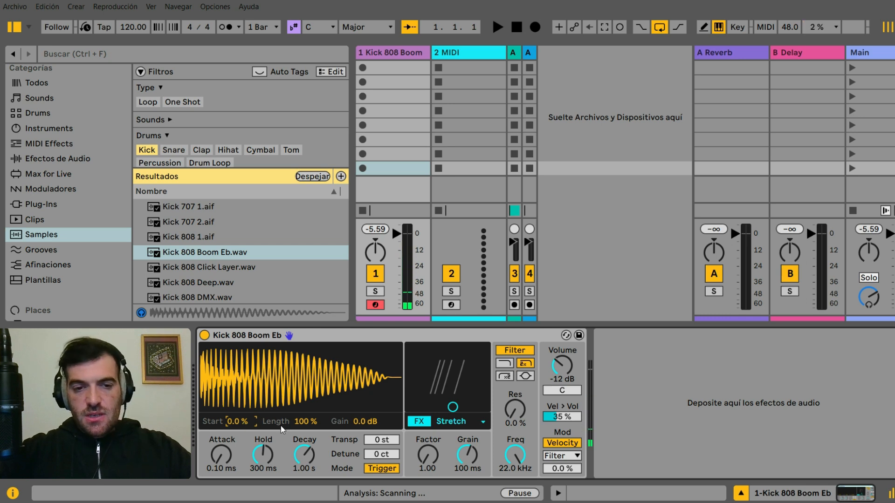
Try different gain and attack settings on the kick, restoring them to 0.0 dB and 0.10 ms
{"action": "left_click_drag", "start_coordinate": [313, 423], "coordinate": [367, 420]}
{"action": "double_click", "coordinate": [366, 422]}
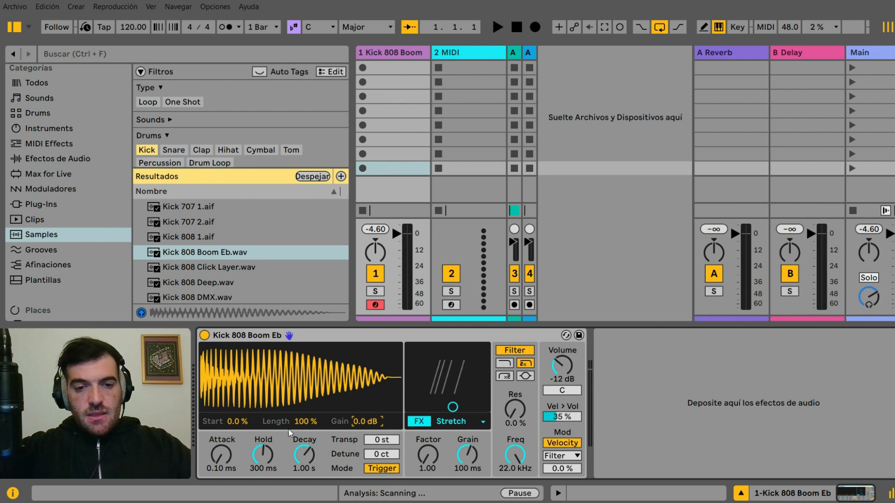
{"action": "mouse_move", "coordinate": [228, 459]}
{"action": "left_mouse_down"}
{"action": "mouse_move", "coordinate": [228, 434]}
{"action": "mouse_move", "coordinate": [228, 467]}
{"action": "left_mouse_up"}
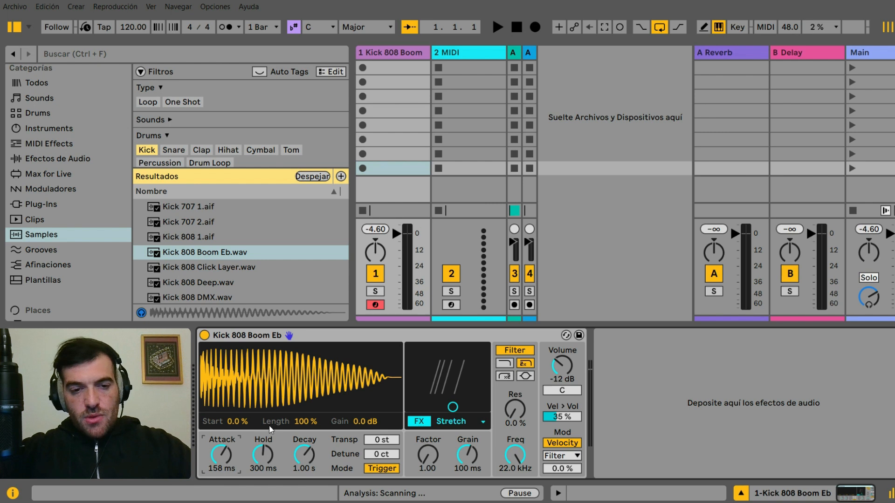
{"action": "left_click_drag", "start_coordinate": [221, 455], "coordinate": [225, 458]}
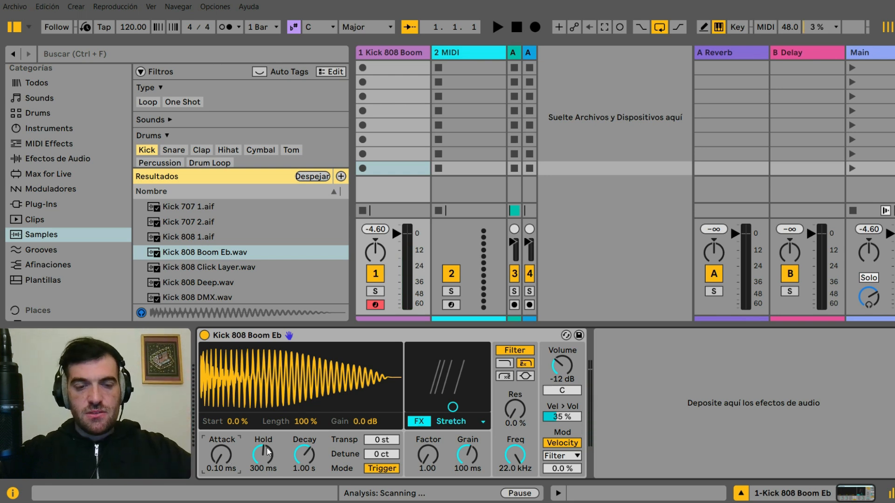
Try long and short envelope times on the kick, settling on a 451 ms hold and a 908 ms decay
{"action": "left_click_drag", "start_coordinate": [267, 457], "coordinate": [264, 420]}
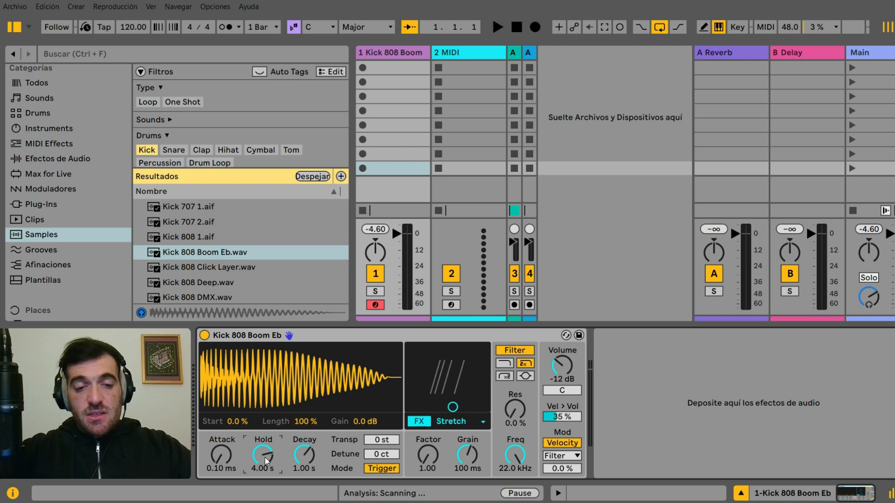
{"action": "left_click_drag", "start_coordinate": [266, 461], "coordinate": [266, 491]}
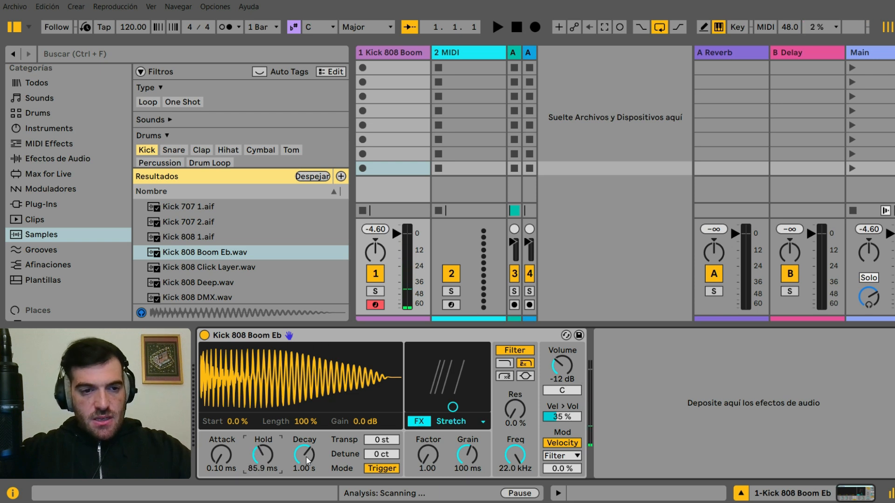
{"action": "left_click_drag", "start_coordinate": [306, 458], "coordinate": [306, 424]}
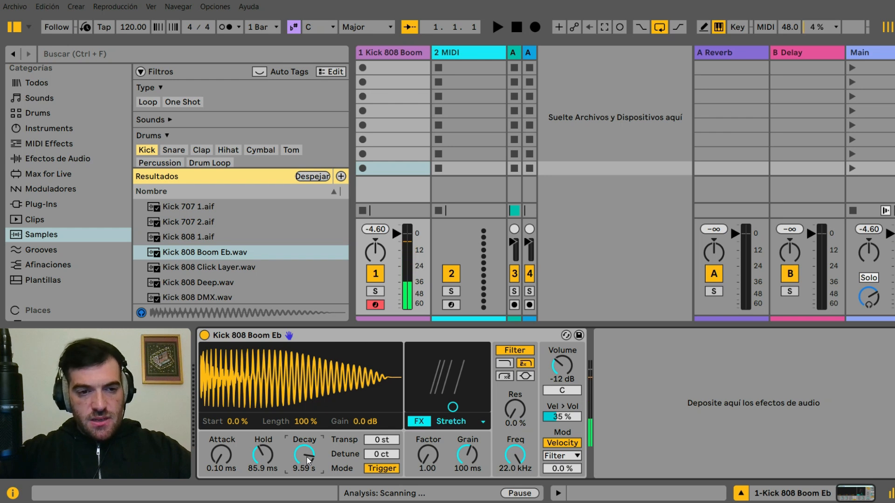
{"action": "left_click_drag", "start_coordinate": [307, 460], "coordinate": [307, 484]}
{"action": "mouse_move", "coordinate": [267, 460]}
{"action": "left_mouse_down"}
{"action": "mouse_move", "coordinate": [267, 434]}
{"action": "mouse_move", "coordinate": [264, 473]}
{"action": "left_mouse_up"}
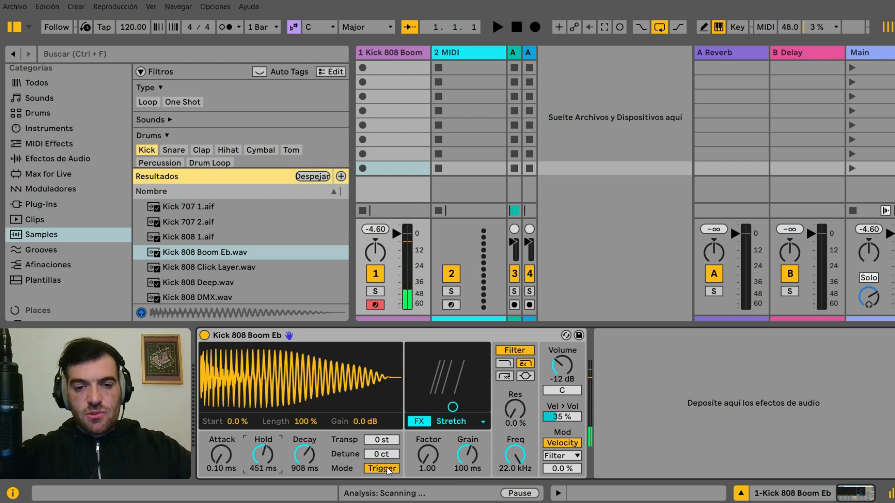
Try transposing and detuning the kick, returning the values to 0 st and 0 ct
{"action": "mouse_move", "coordinate": [382, 443]}
{"action": "left_mouse_down"}
{"action": "mouse_move", "coordinate": [382, 427]}
{"action": "mouse_move", "coordinate": [382, 443]}
{"action": "left_mouse_up"}
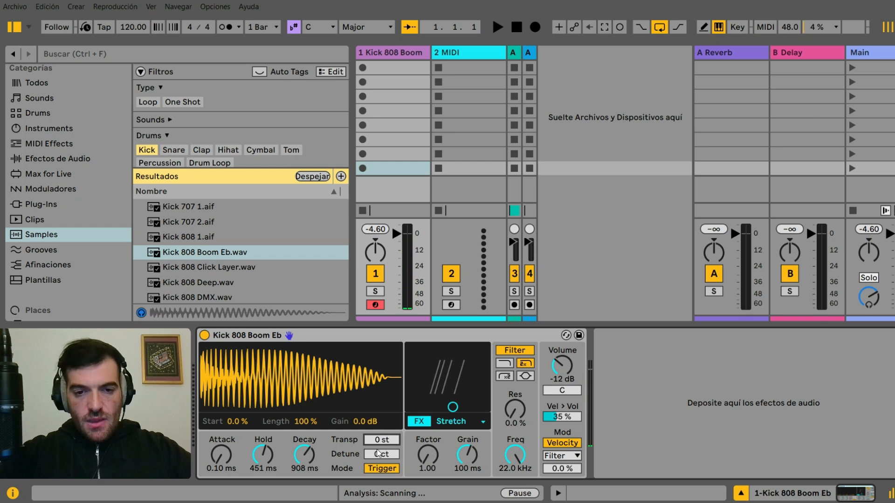
{"action": "mouse_move", "coordinate": [385, 458]}
{"action": "left_mouse_down"}
{"action": "mouse_move", "coordinate": [385, 475]}
{"action": "mouse_move", "coordinate": [383, 460]}
{"action": "left_mouse_up"}
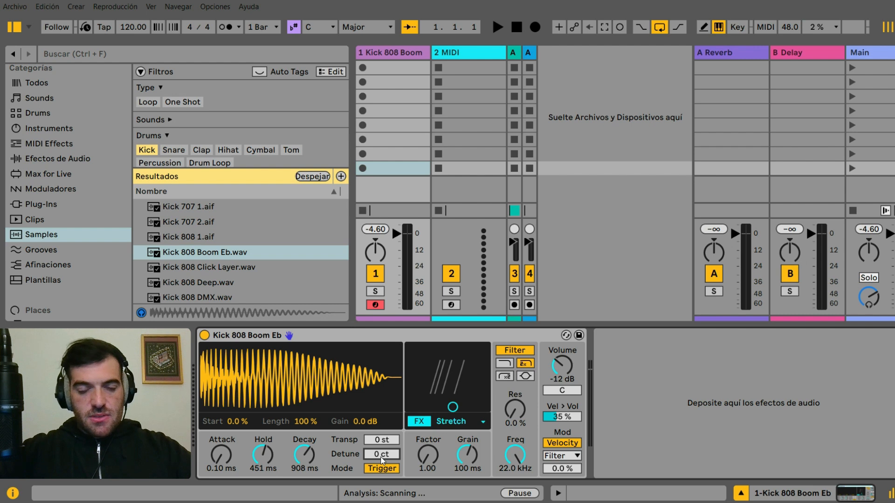
Try the Gate playback mode on the kick, return it to Trigger mode and audition the difference
{"action": "left_click", "coordinate": [387, 468]}
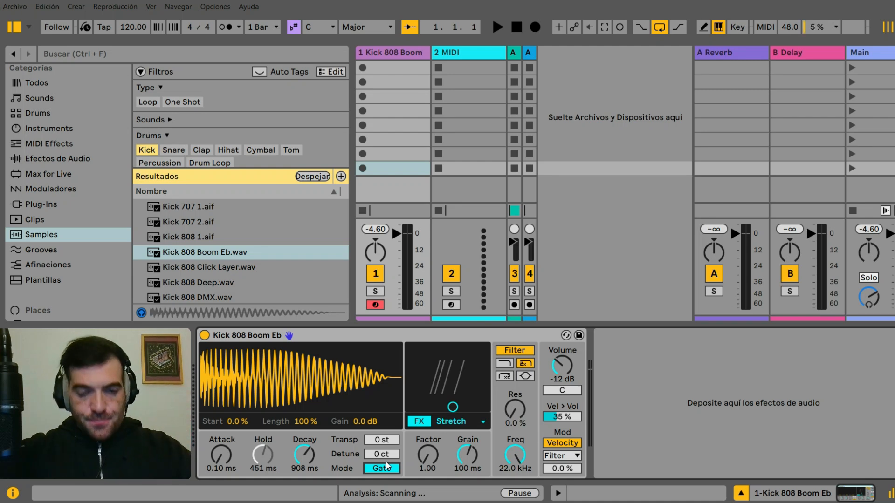
{"action": "key", "text": "a"}
{"action": "left_click", "coordinate": [391, 468]}
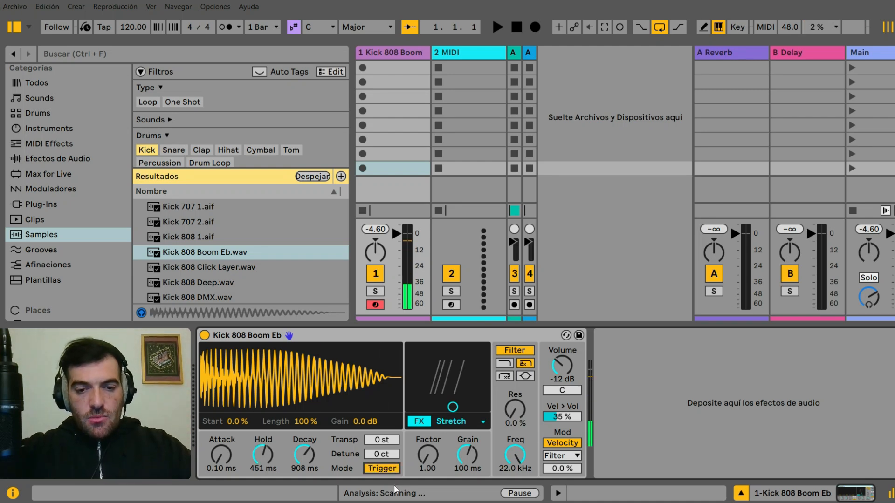
{"action": "key", "text": "a"}
{"action": "key", "text": "a"}
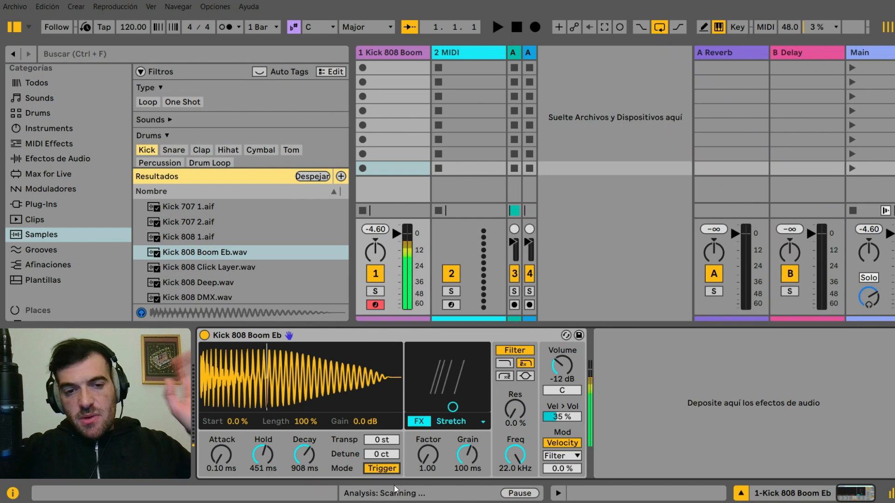
{"action": "key", "text": "a"}
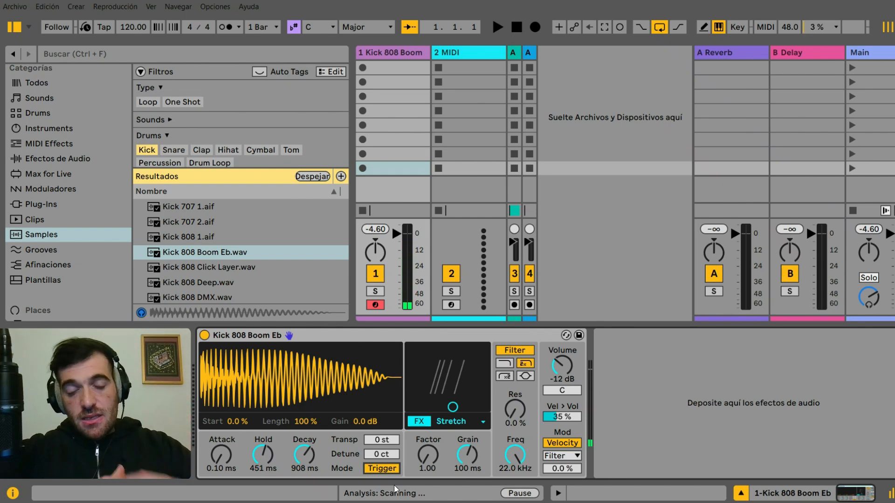
{"action": "key", "text": "a"}
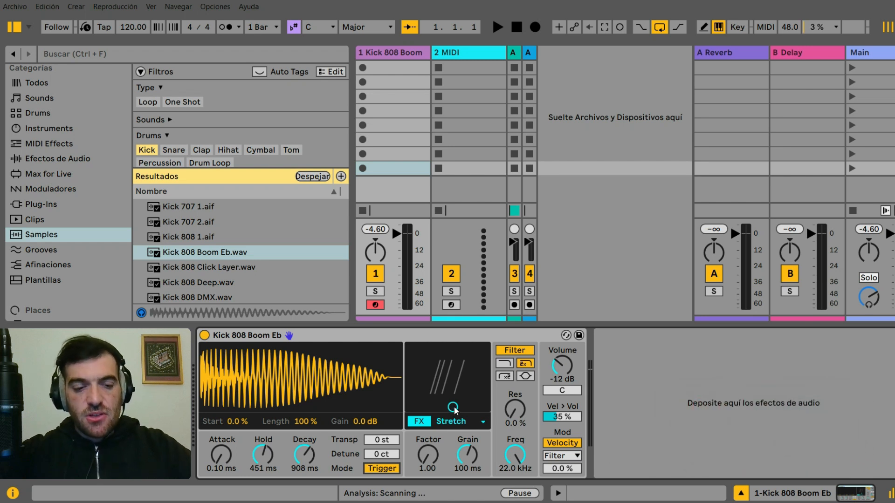
Try the Stretch effect at factor 5.38 and grain 27.1 ms, and the Noise effect at 39 % amount and 3.81 kHz color
{"action": "left_click_drag", "start_coordinate": [454, 410], "coordinate": [430, 379]}
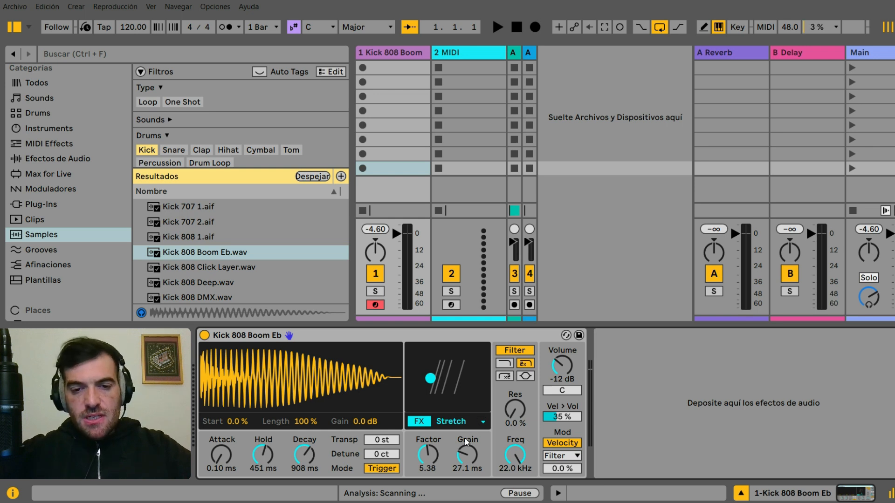
{"action": "left_click", "coordinate": [466, 421]}
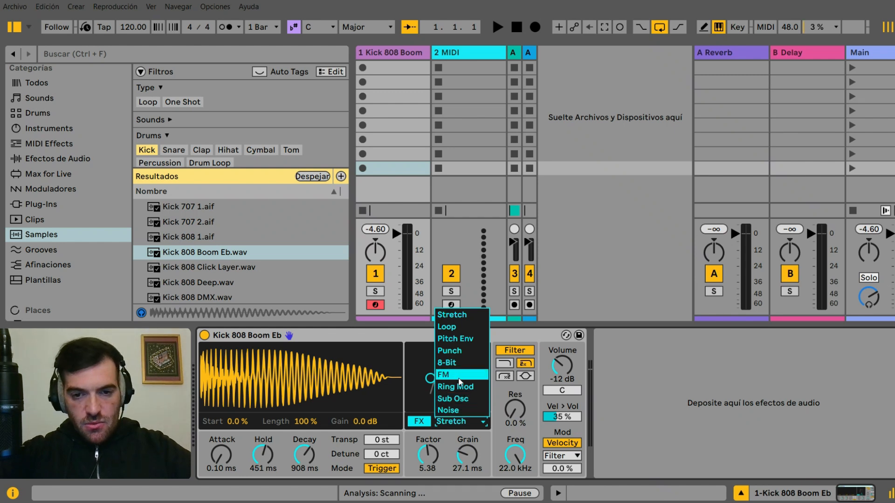
{"action": "left_click", "coordinate": [447, 410]}
{"action": "left_click_drag", "start_coordinate": [469, 405], "coordinate": [455, 384]}
Switch the kick's effect to Punch with a 68 % amount and a 297 ms time
{"action": "left_click", "coordinate": [482, 421]}
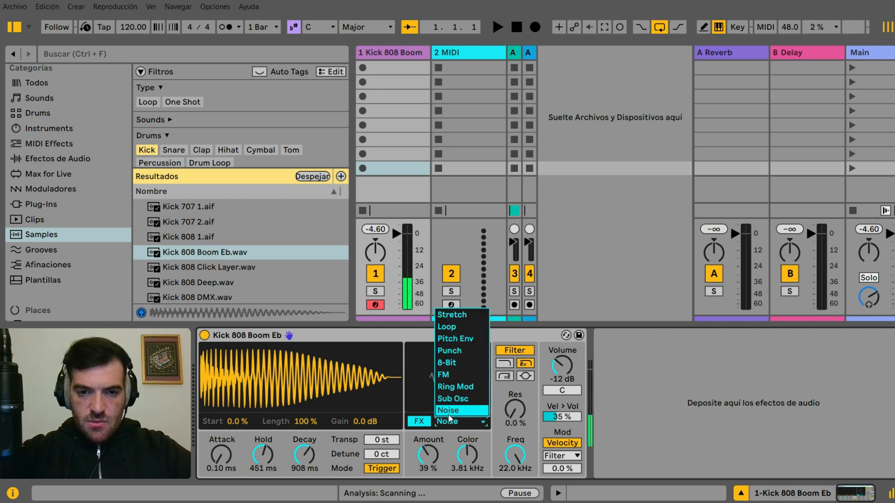
{"action": "left_click", "coordinate": [476, 351]}
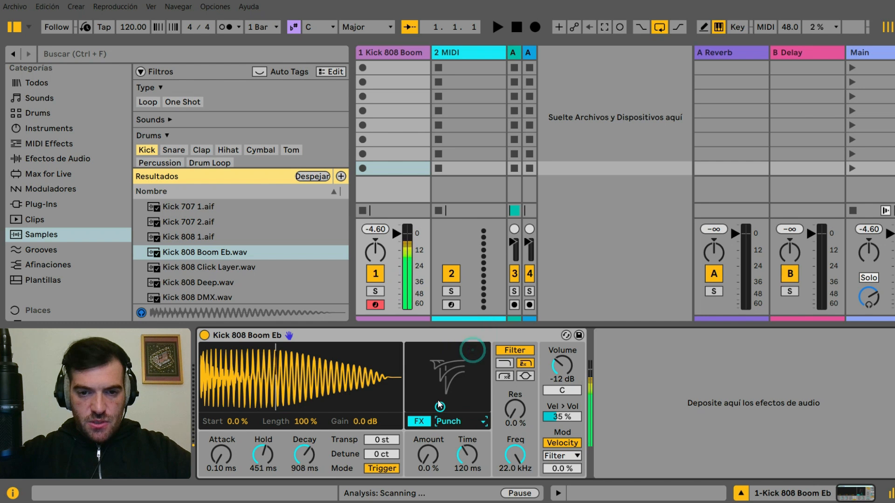
{"action": "left_click_drag", "start_coordinate": [442, 381], "coordinate": [458, 367]}
Switch the kick's effect to 8-Bit with a 1.44 kHz rate and an 18.0 ms decay
{"action": "left_click", "coordinate": [458, 422]}
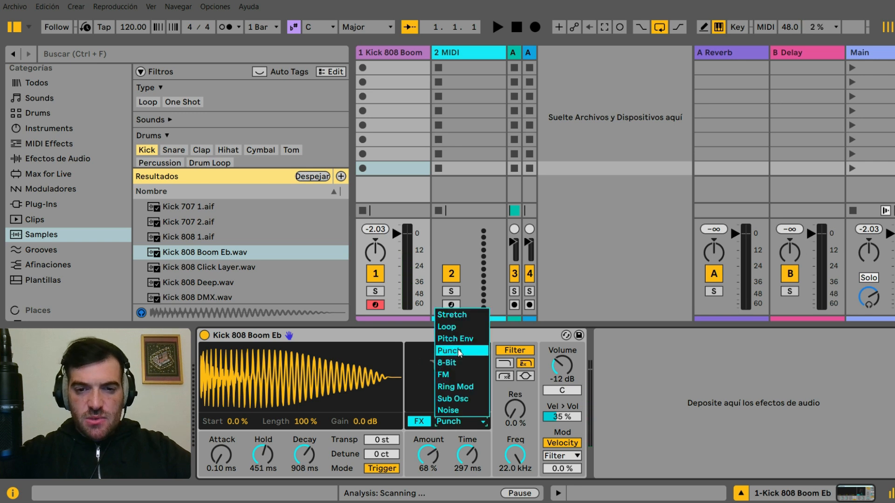
{"action": "left_click", "coordinate": [461, 363]}
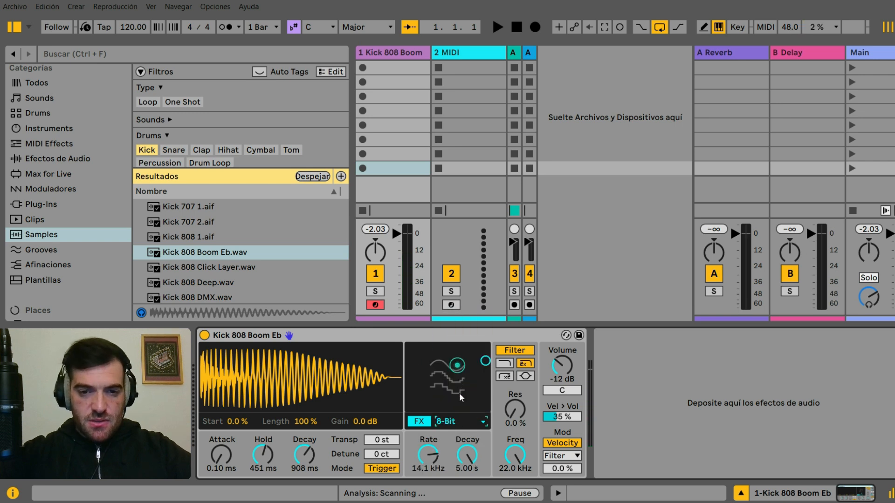
{"action": "left_click_drag", "start_coordinate": [485, 361], "coordinate": [465, 396]}
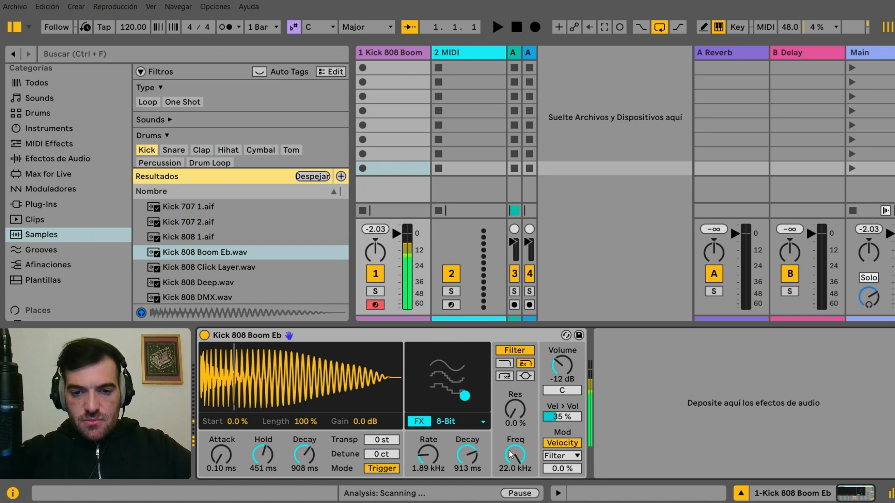
{"action": "left_click_drag", "start_coordinate": [465, 396], "coordinate": [419, 407]}
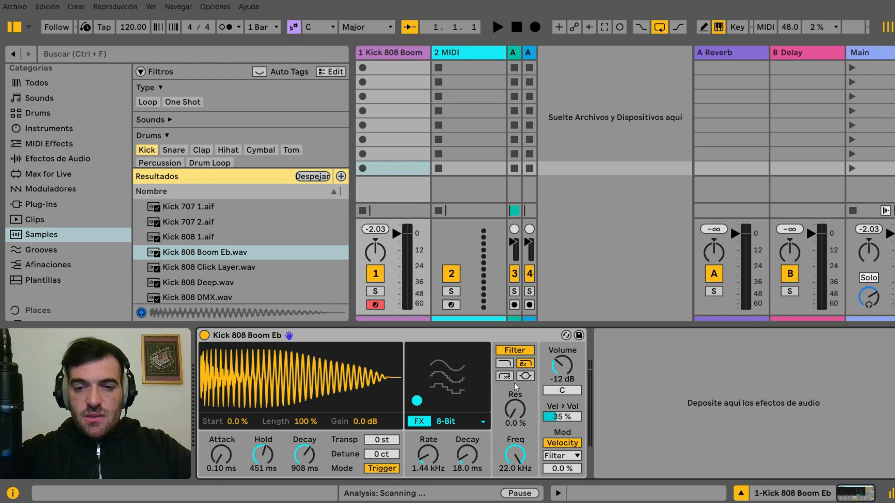
Compare the peak and low-pass filter types, and set the steeper low-pass filter's frequency to 3.01 kHz
{"action": "left_click", "coordinate": [526, 376]}
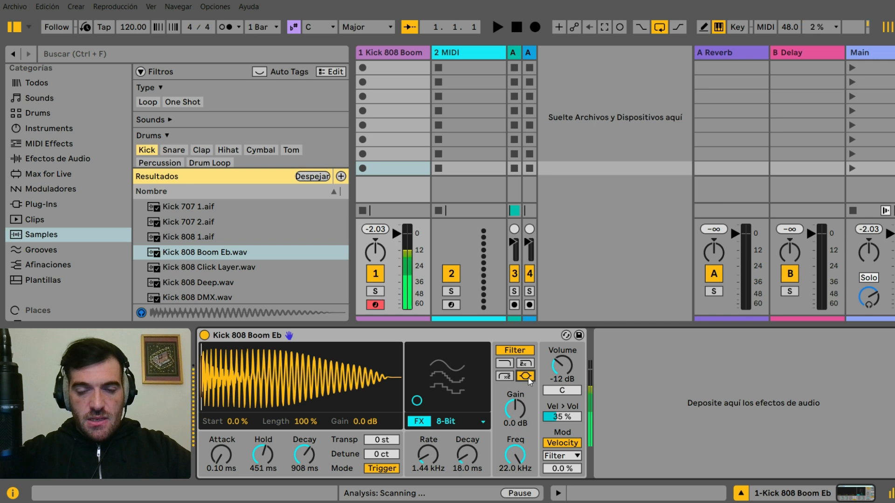
{"action": "left_click", "coordinate": [504, 363]}
{"action": "left_click", "coordinate": [524, 366]}
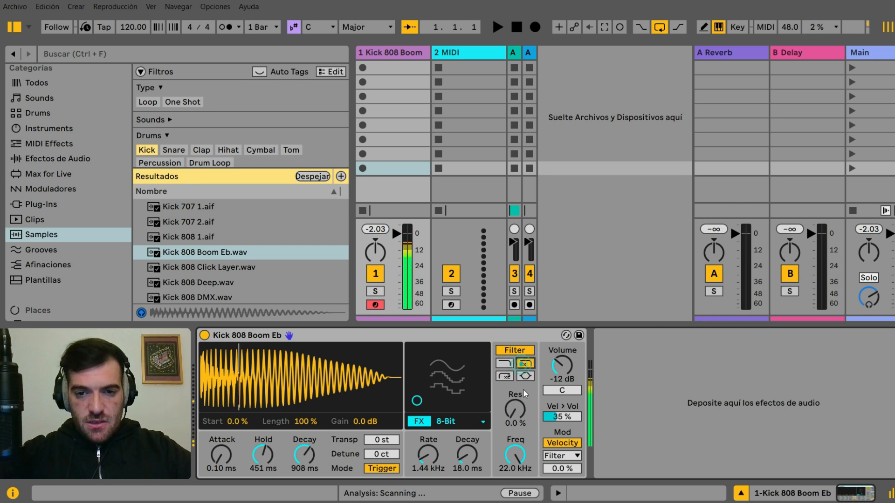
{"action": "left_click_drag", "start_coordinate": [514, 455], "coordinate": [515, 493]}
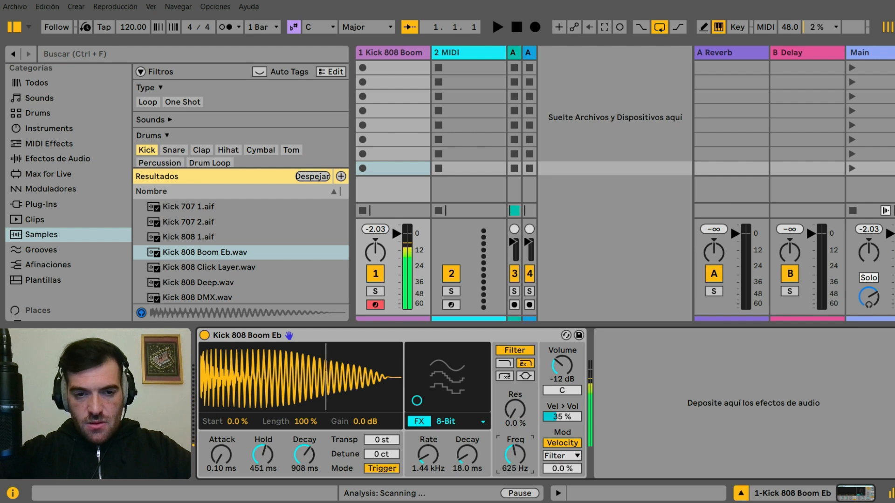
{"action": "left_click_drag", "start_coordinate": [512, 443], "coordinate": [511, 430]}
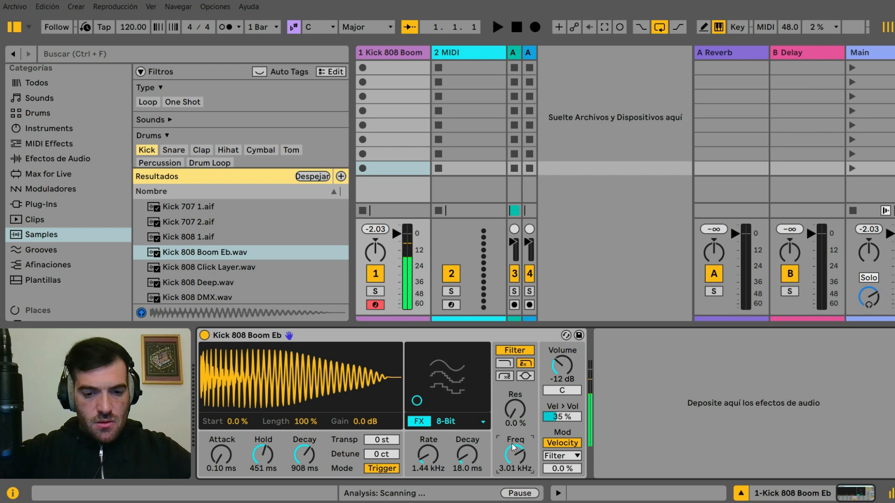
Try the gentler low-pass filter with 42 % resonance, and return to the steeper low-pass at 2.44 kHz
{"action": "left_click", "coordinate": [507, 365]}
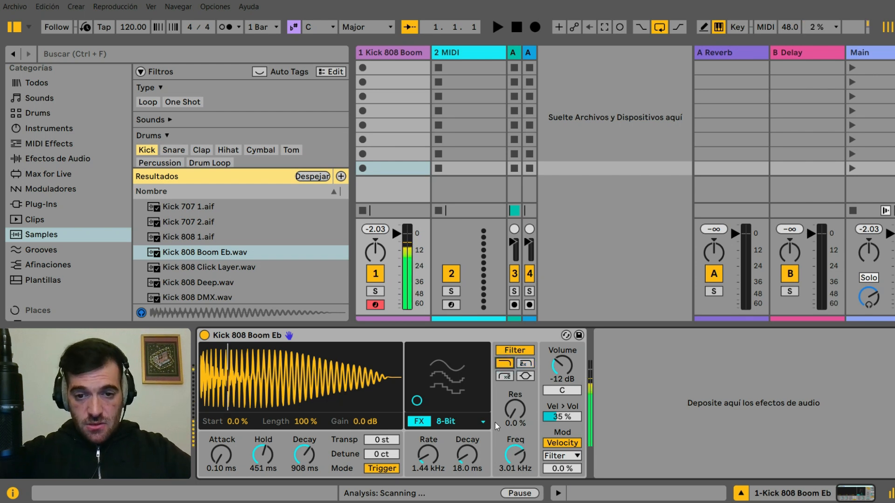
{"action": "left_click_drag", "start_coordinate": [513, 409], "coordinate": [513, 391]}
{"action": "left_click", "coordinate": [525, 362]}
{"action": "left_click_drag", "start_coordinate": [515, 454], "coordinate": [504, 394]}
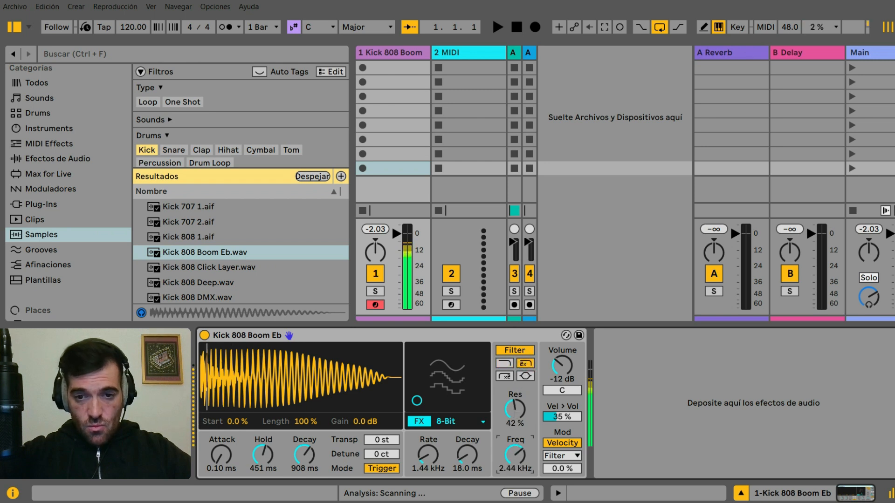
Switch the kick's filter to high-pass with 31 % resonance and a 130 Hz frequency
{"action": "left_click", "coordinate": [504, 376]}
{"action": "left_click_drag", "start_coordinate": [515, 454], "coordinate": [515, 475]}
{"action": "left_click_drag", "start_coordinate": [515, 412], "coordinate": [516, 421]}
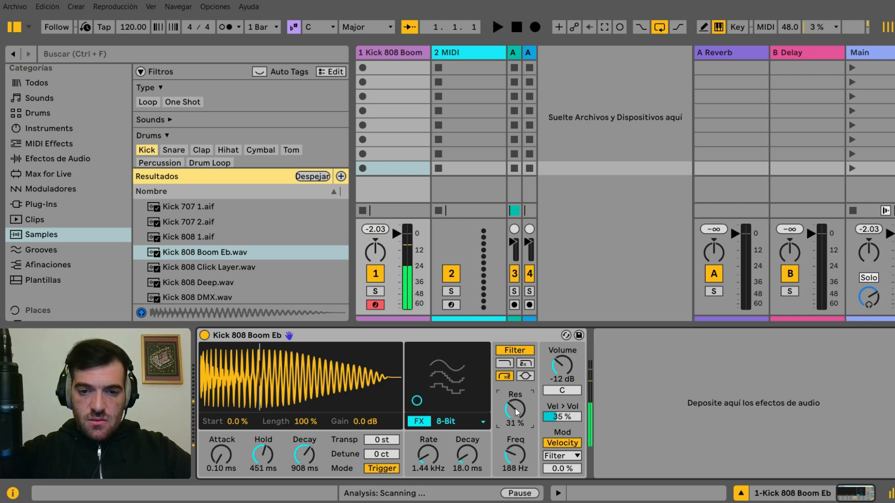
{"action": "left_click_drag", "start_coordinate": [527, 452], "coordinate": [527, 463]}
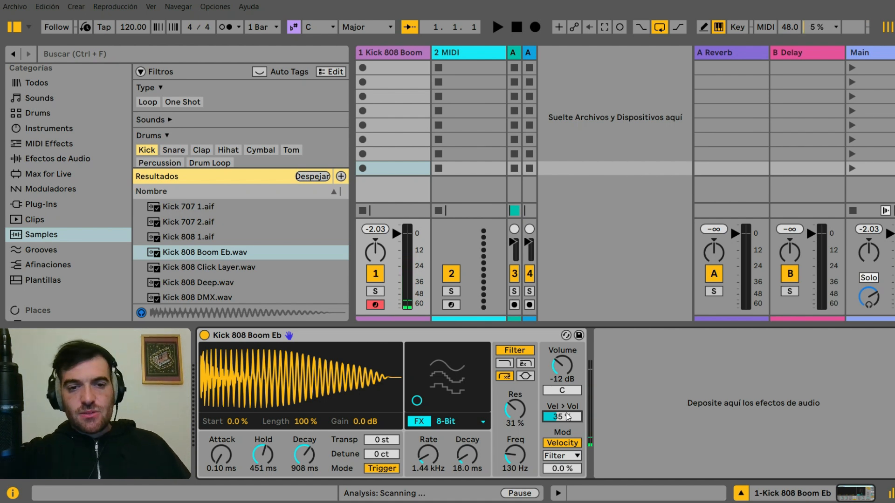
Try the kick's velocity-to-volume amount at 0 %, and set it to 62 %
{"action": "left_click_drag", "start_coordinate": [568, 418], "coordinate": [567, 448]}
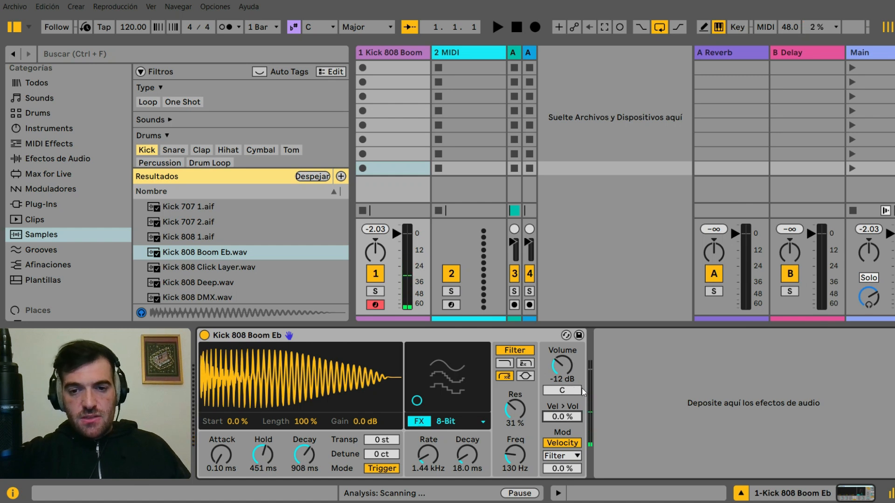
{"action": "left_click_drag", "start_coordinate": [563, 418], "coordinate": [563, 409]}
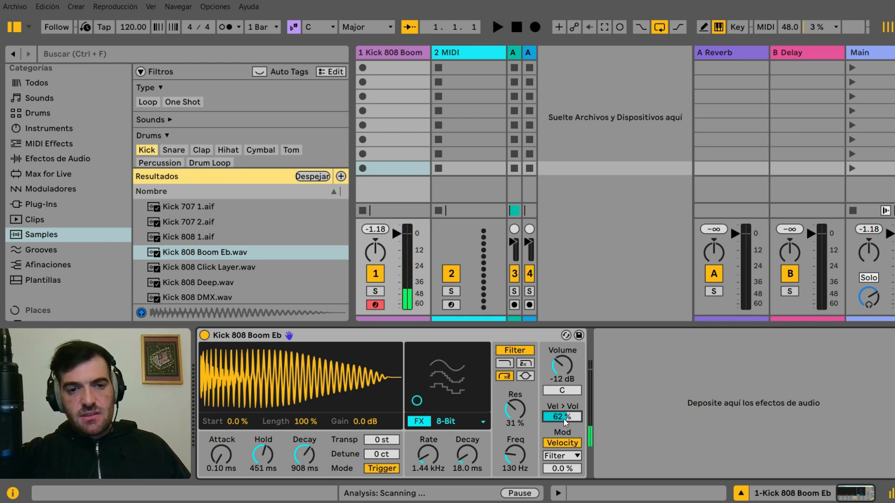
Compare Slide with Velocity as the kick's modulation source, keep Velocity, try 86 % filter modulation and settle on 33 %
{"action": "left_click", "coordinate": [571, 458]}
{"action": "left_click", "coordinate": [574, 444]}
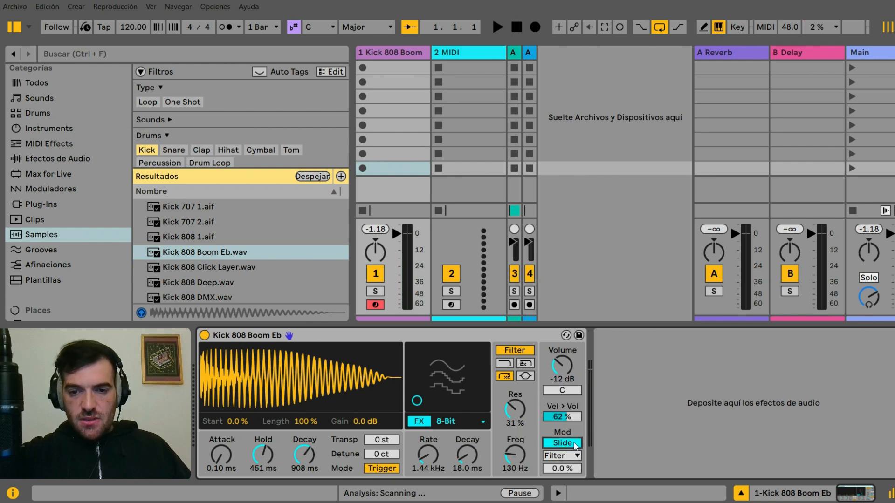
{"action": "left_click", "coordinate": [571, 444]}
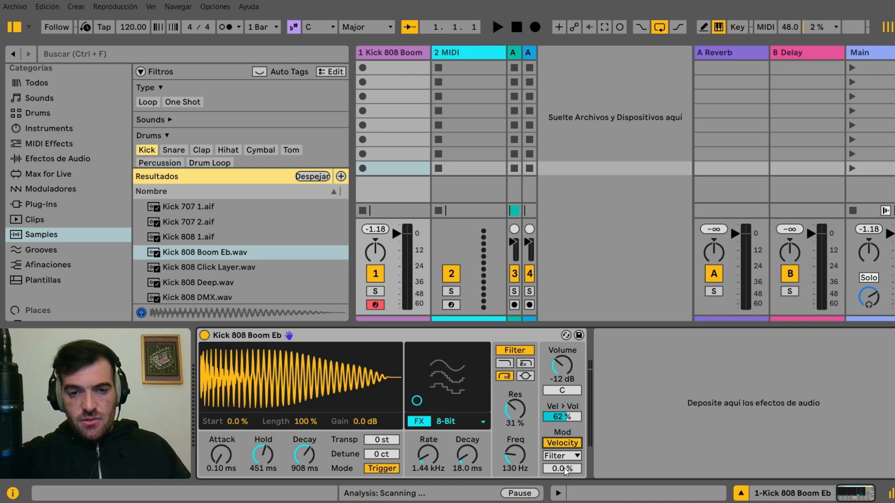
{"action": "left_click_drag", "start_coordinate": [569, 468], "coordinate": [568, 472]}
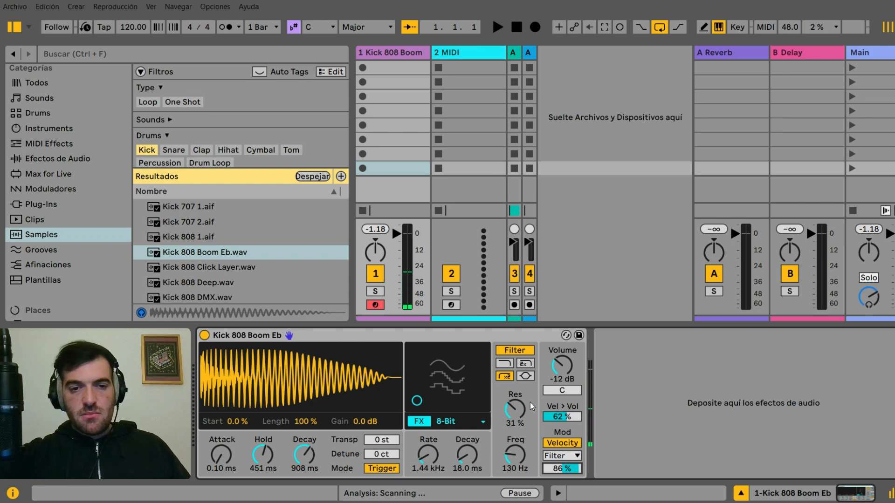
{"action": "mouse_move", "coordinate": [562, 468]}
{"action": "left_mouse_down"}
{"action": "mouse_move", "coordinate": [561, 502]}
{"action": "mouse_move", "coordinate": [568, 448]}
{"action": "mouse_move", "coordinate": [561, 474]}
{"action": "left_mouse_up"}
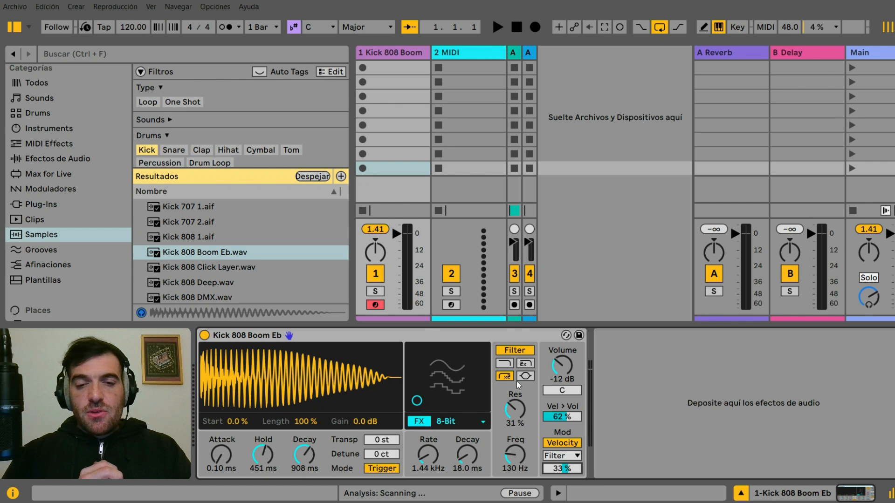
Load an empty Drum Rack instrument onto the second track, 2 MIDI
{"action": "left_click", "coordinate": [471, 58]}
{"action": "left_click", "coordinate": [408, 51]}
{"action": "left_click", "coordinate": [451, 55]}
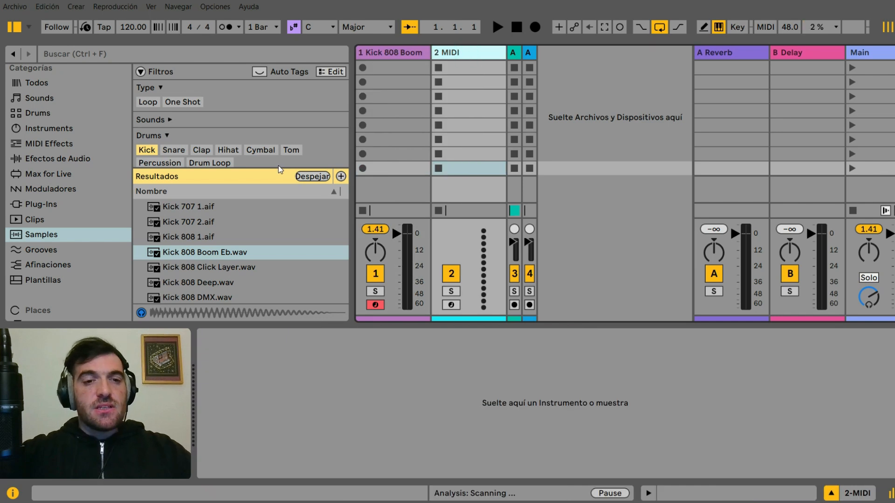
{"action": "scroll", "coordinate": [79, 201], "scroll_direction": "up", "scroll_amount": 3}
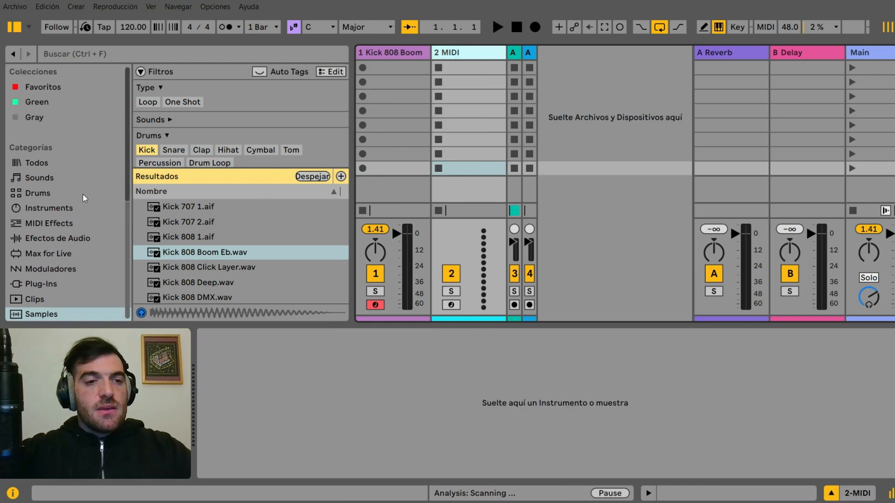
{"action": "left_click", "coordinate": [78, 208]}
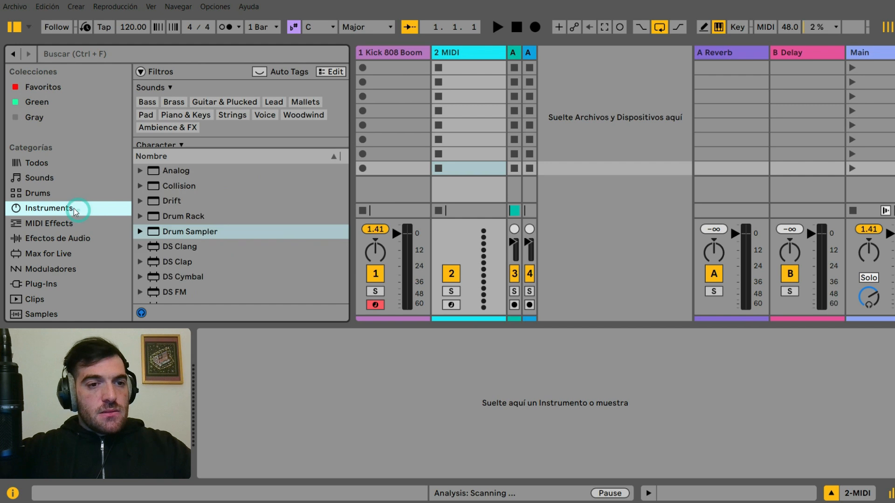
{"action": "left_click_drag", "start_coordinate": [206, 218], "coordinate": [482, 55]}
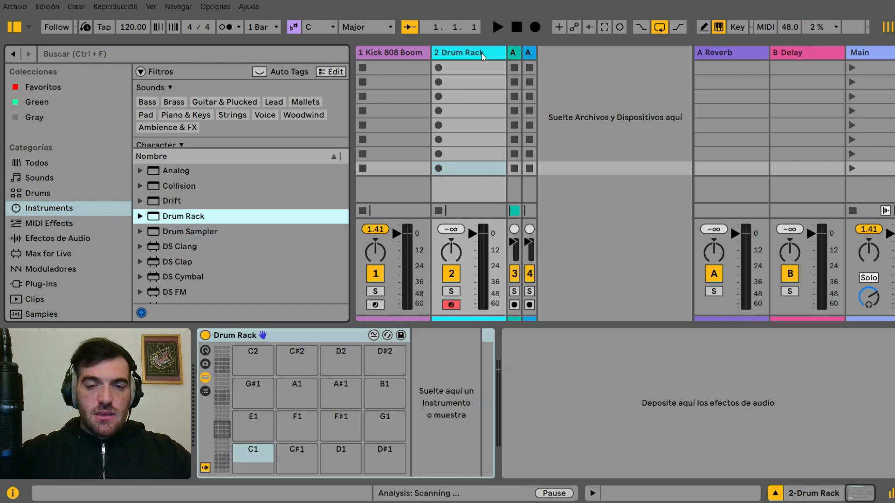
Audition several kick samples and place Kick 030.wav on the Drum Rack's C1 pad
{"action": "scroll", "coordinate": [93, 275], "scroll_direction": "down", "scroll_amount": 4}
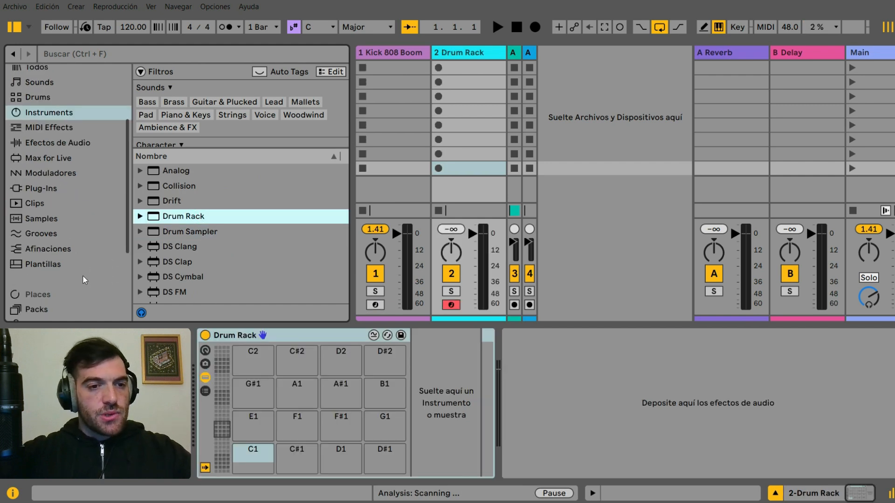
{"action": "left_click", "coordinate": [218, 221]}
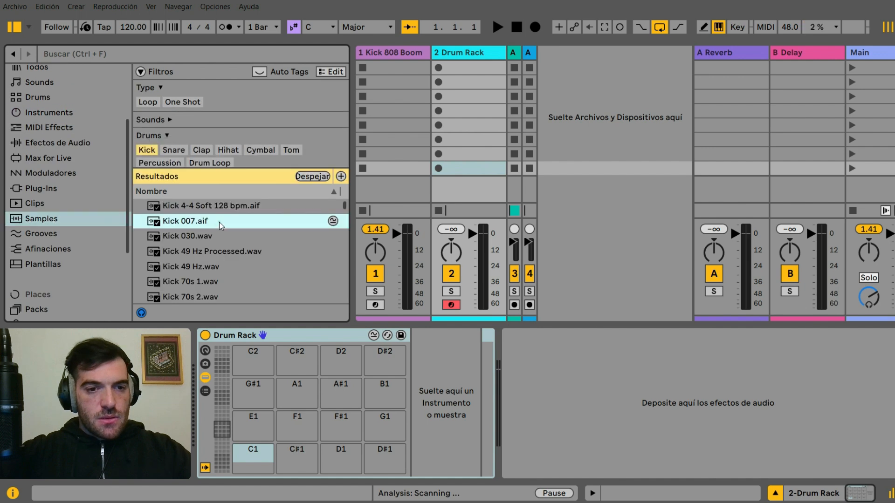
{"action": "left_click", "coordinate": [216, 239]}
{"action": "left_click", "coordinate": [215, 246]}
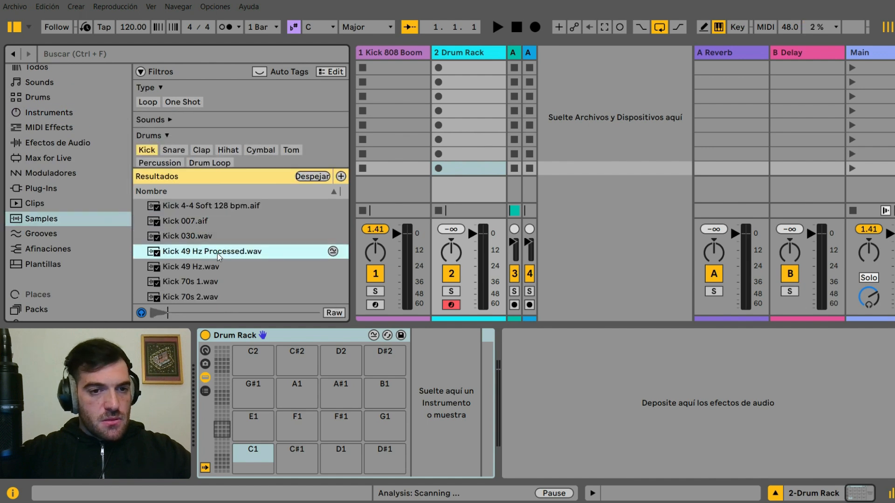
{"action": "left_click", "coordinate": [213, 236]}
{"action": "left_click", "coordinate": [200, 266]}
{"action": "left_click_drag", "start_coordinate": [200, 236], "coordinate": [253, 457]}
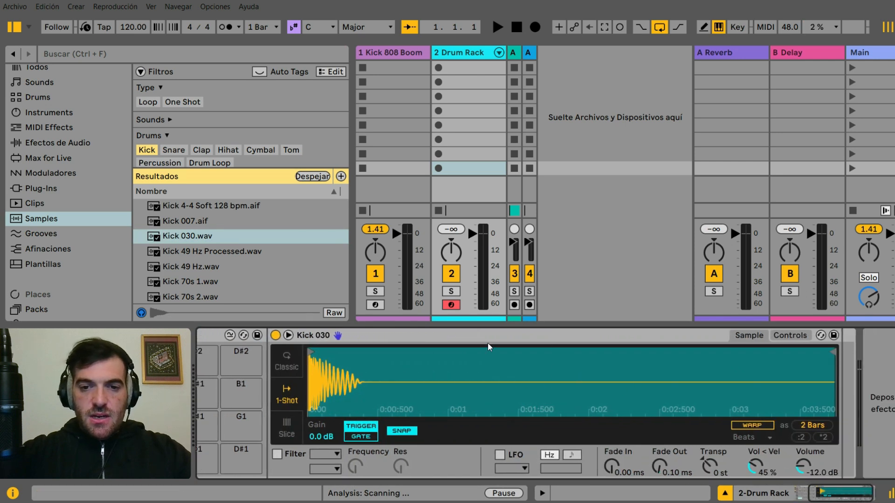
{"action": "scroll", "coordinate": [451, 372], "scroll_direction": "left", "scroll_amount": 1}
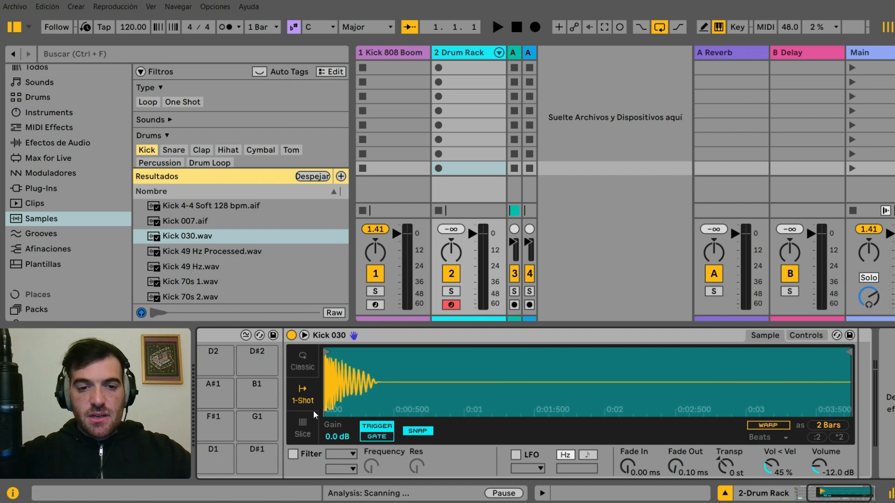
{"action": "scroll", "coordinate": [400, 394], "scroll_direction": "left", "scroll_amount": 8}
{"action": "scroll", "coordinate": [398, 394], "scroll_direction": "down", "scroll_amount": 8}
{"action": "scroll", "coordinate": [395, 397], "scroll_direction": "up", "scroll_amount": 8}
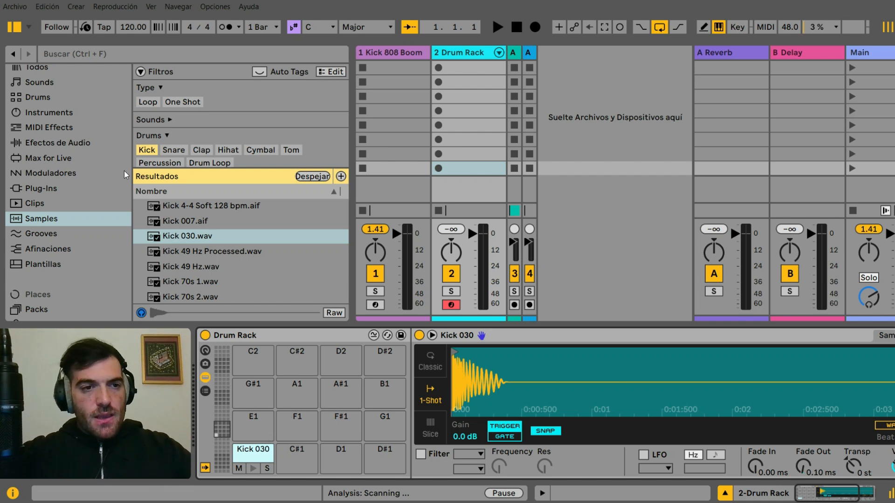
Add an empty Drum Sampler to the Drum Rack's C#1 pad and save it as the default pad
{"action": "scroll", "coordinate": [67, 157], "scroll_direction": "up", "scroll_amount": 1}
{"action": "left_click", "coordinate": [74, 129]}
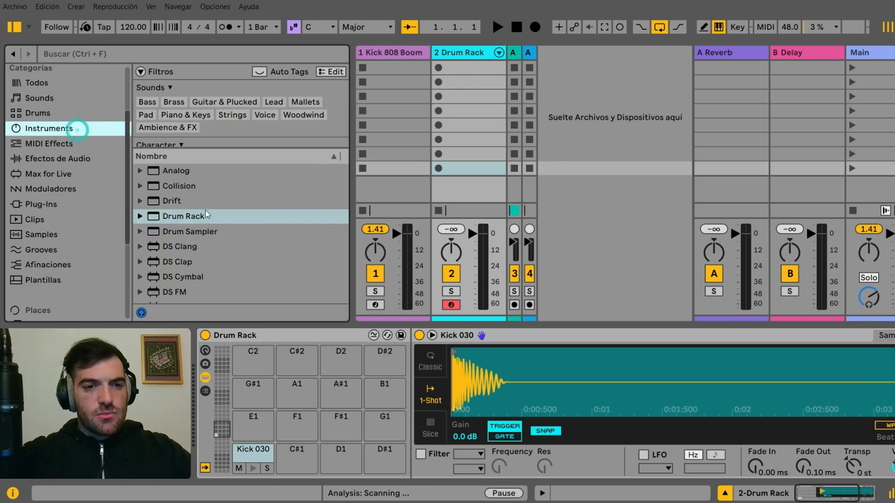
{"action": "left_click_drag", "start_coordinate": [199, 234], "coordinate": [312, 442]}
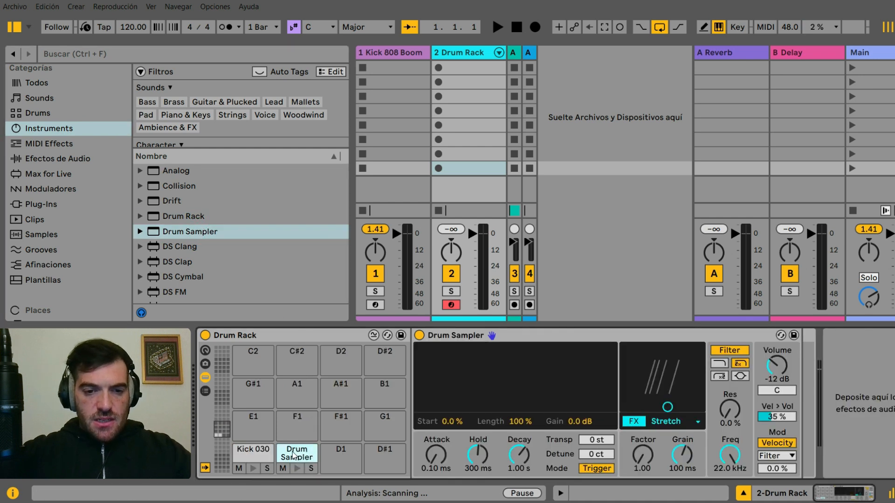
{"action": "right_click", "coordinate": [299, 451]}
{"action": "right_click", "coordinate": [300, 450]}
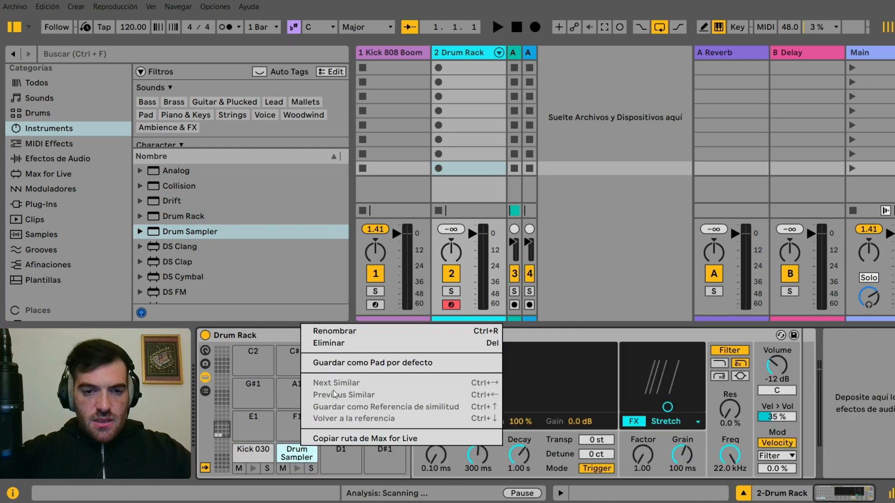
{"action": "left_click", "coordinate": [394, 363]}
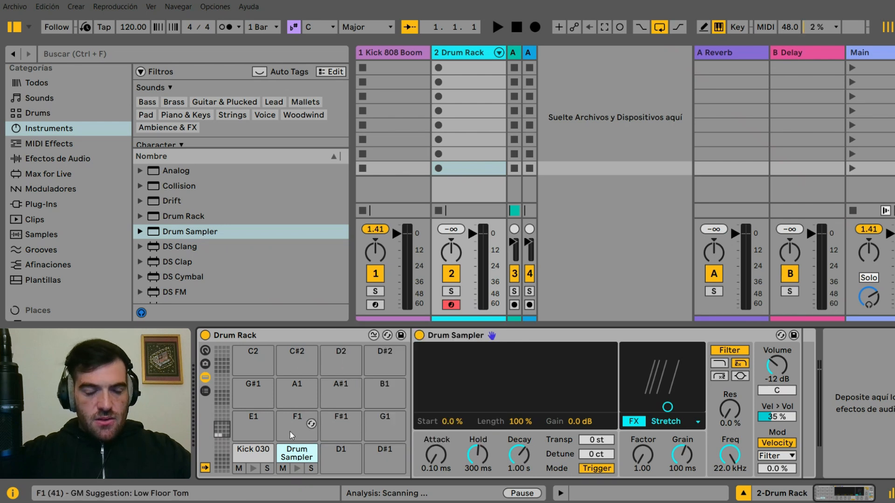
Place the Kick 030.wav sample on the Drum Rack's F#1 pad, using the new default pad device
{"action": "left_click", "coordinate": [72, 237]}
{"action": "left_click", "coordinate": [193, 266]}
{"action": "left_click", "coordinate": [195, 236]}
{"action": "left_click_drag", "start_coordinate": [196, 236], "coordinate": [341, 425]}
{"action": "left_click", "coordinate": [532, 363]}
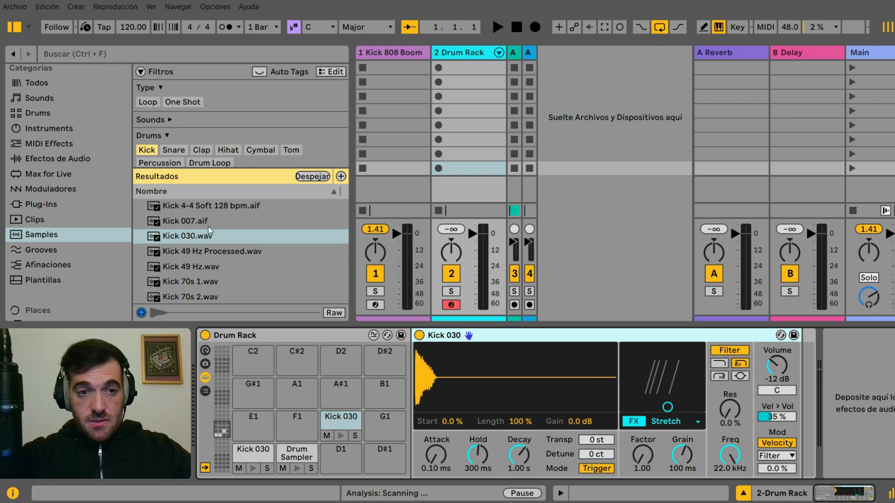
Filter the samples to snares and place Rim 505 ASR.wav on the Drum Rack's D#1 pad
{"action": "left_click_drag", "start_coordinate": [195, 236], "coordinate": [386, 455]}
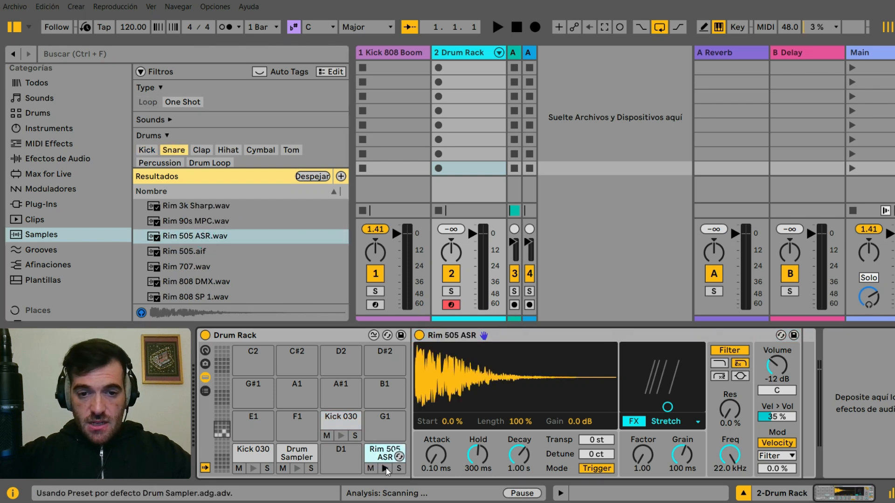
{"action": "left_click", "coordinate": [375, 454]}
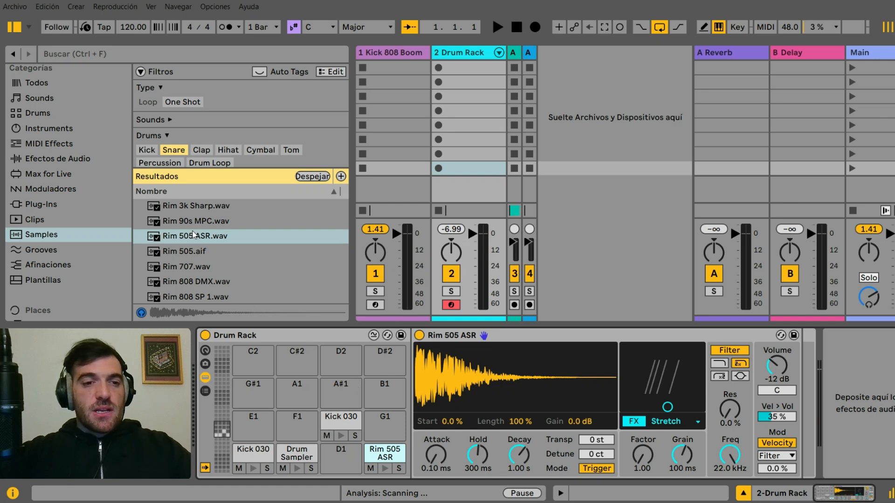
{"action": "scroll", "coordinate": [198, 238], "scroll_direction": "down", "scroll_amount": 8}
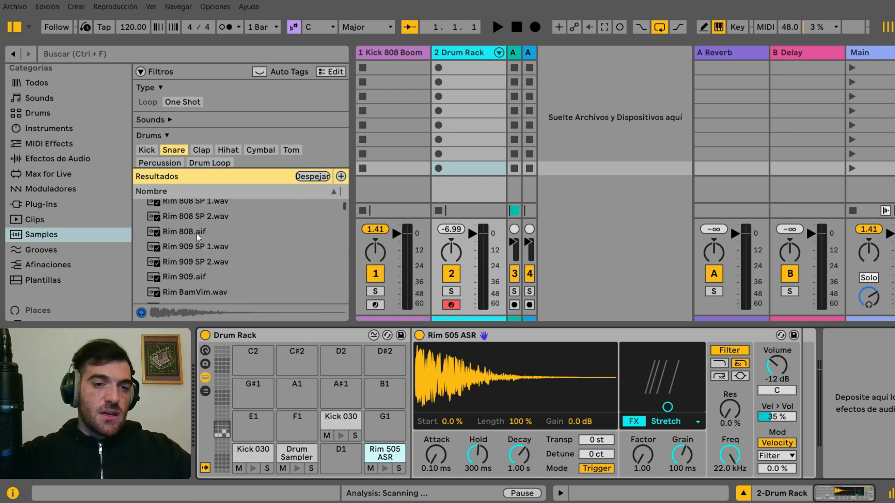
{"action": "scroll", "coordinate": [200, 245], "scroll_direction": "up", "scroll_amount": 8}
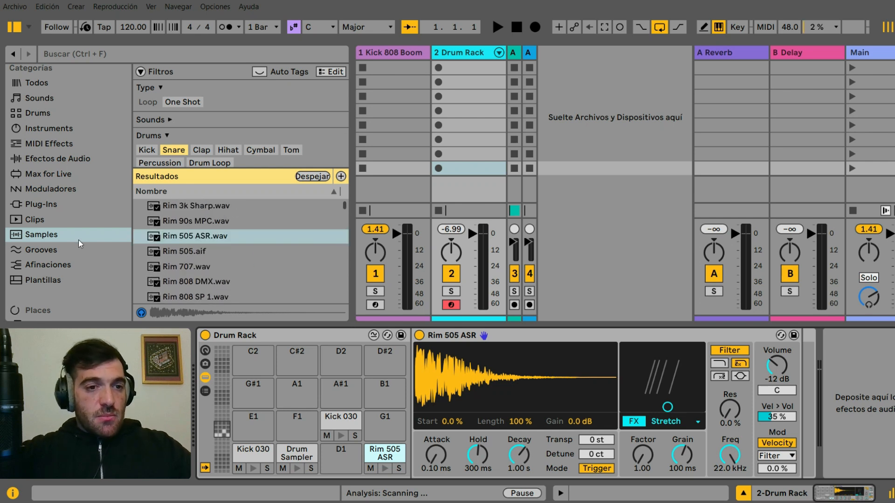
Audition the Drum Sampler preset kits and load Cheetah Kit.adg onto the second track
{"action": "left_click", "coordinate": [96, 130]}
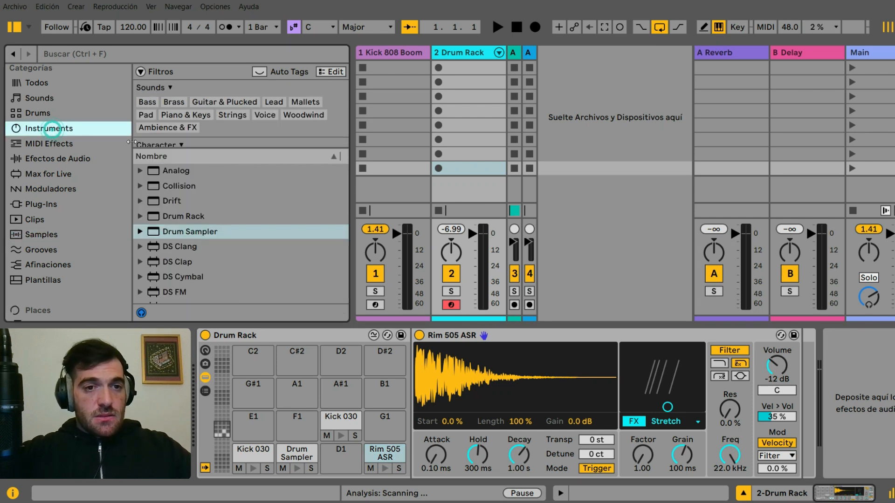
{"action": "left_click", "coordinate": [147, 234]}
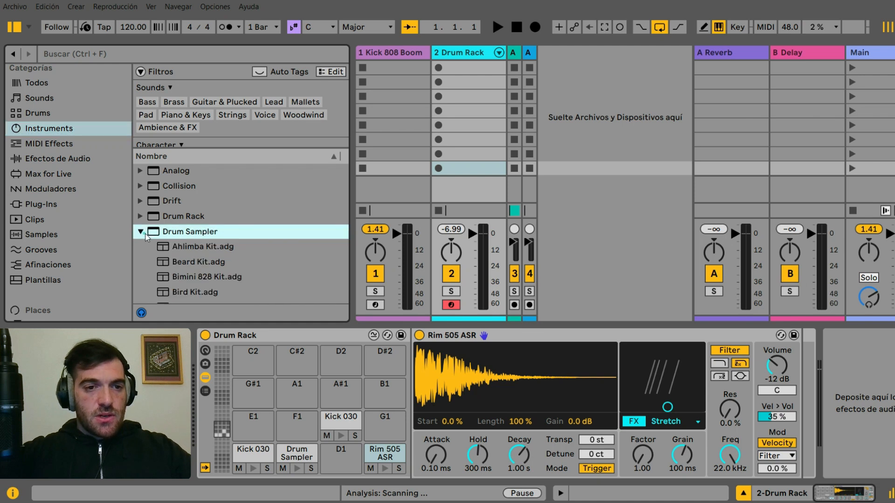
{"action": "left_click_drag", "start_coordinate": [341, 189], "coordinate": [344, 175]}
{"action": "scroll", "coordinate": [231, 221], "scroll_direction": "down", "scroll_amount": 1}
{"action": "left_click", "coordinate": [232, 221]}
{"action": "scroll", "coordinate": [233, 219], "scroll_direction": "down", "scroll_amount": 3}
{"action": "left_click", "coordinate": [253, 226]}
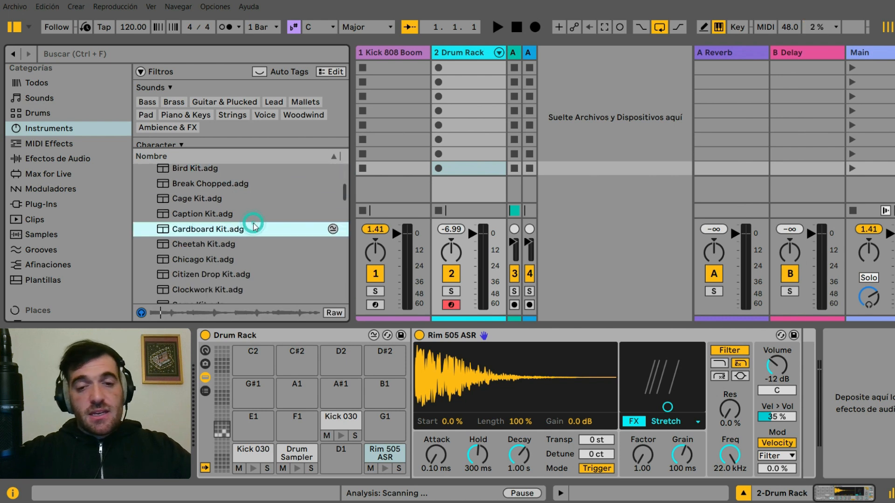
{"action": "scroll", "coordinate": [254, 227], "scroll_direction": "down", "scroll_amount": 3}
{"action": "left_click", "coordinate": [251, 227]}
{"action": "left_click", "coordinate": [256, 201]}
{"action": "left_click_drag", "start_coordinate": [254, 208], "coordinate": [466, 53]}
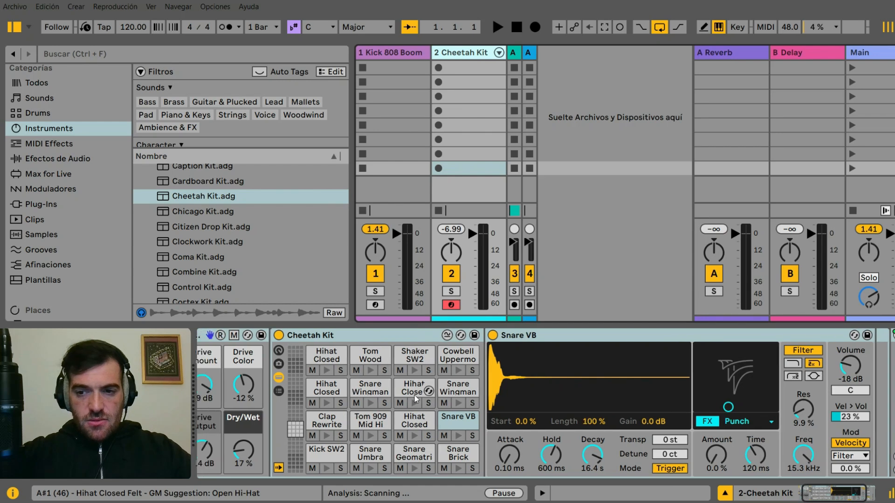
Audition pads of the Cheetah Kit, including Clap Rewrite and Hihat Closed Felt
{"action": "left_click", "coordinate": [357, 421]}
{"action": "left_click", "coordinate": [399, 394]}
{"action": "left_click", "coordinate": [441, 405]}
{"action": "left_click", "coordinate": [441, 404]}
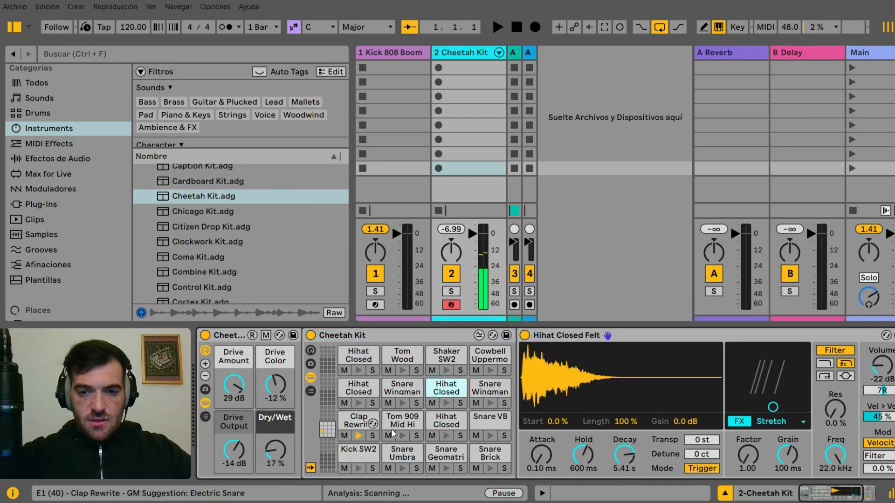